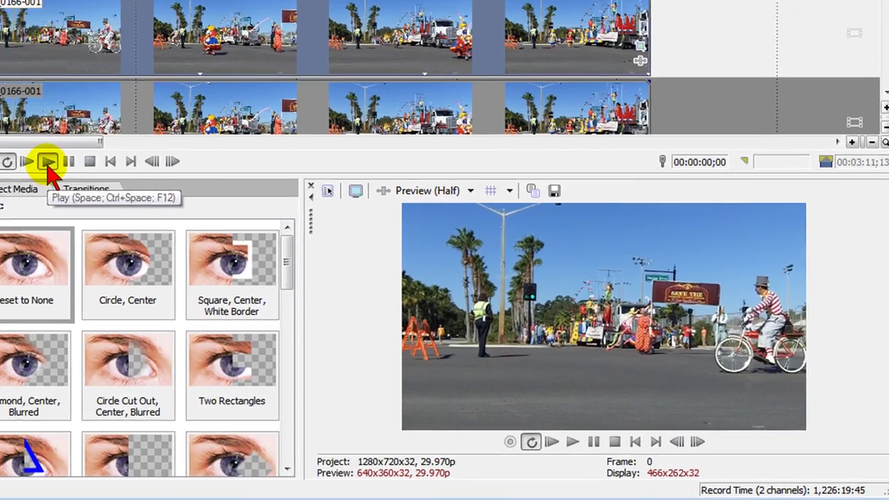
# Preview the parade clip, mute the Tracking track, and return to the start.
pyautogui.click(206, 225)
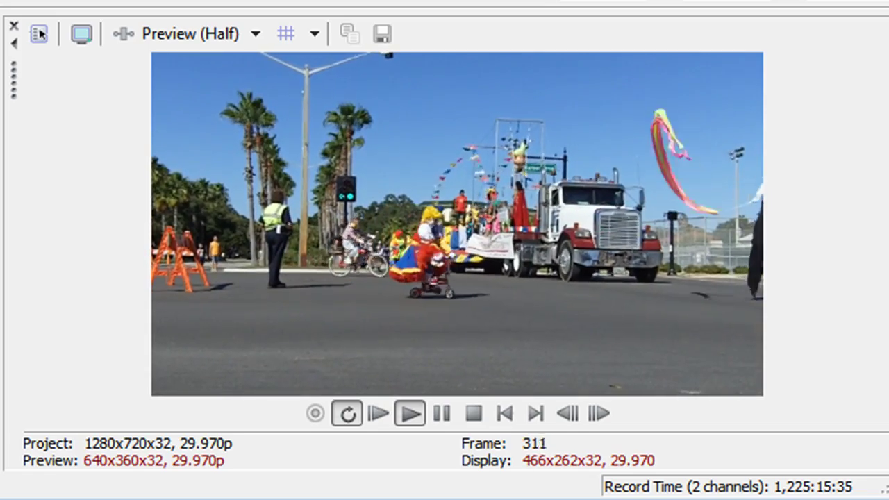
pyautogui.press('Return')
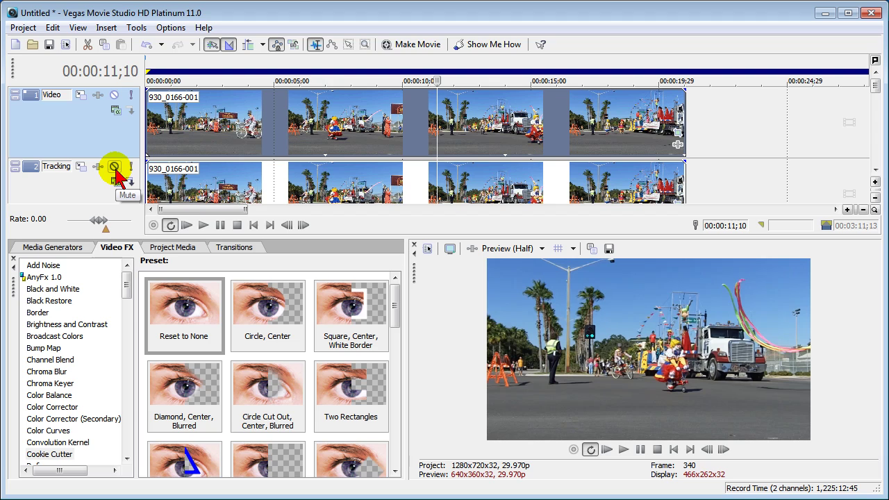
pyautogui.click(115, 169)
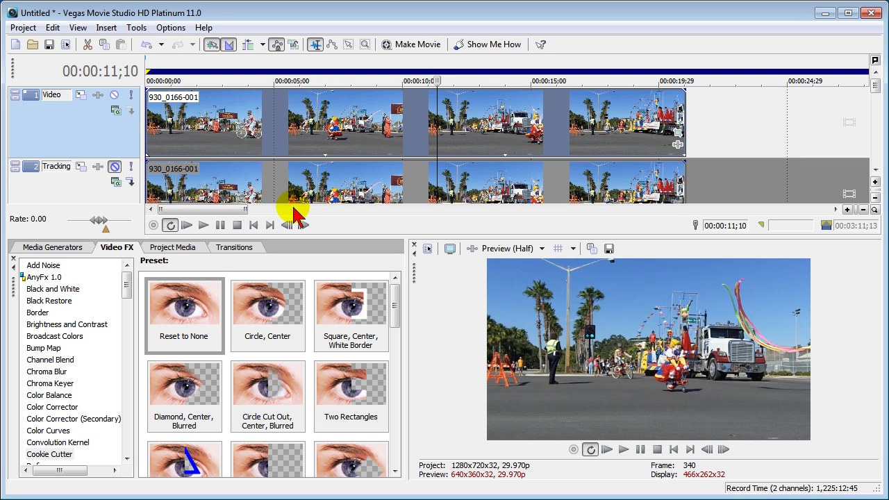
pyautogui.hotkey('ctrl', 'Home')
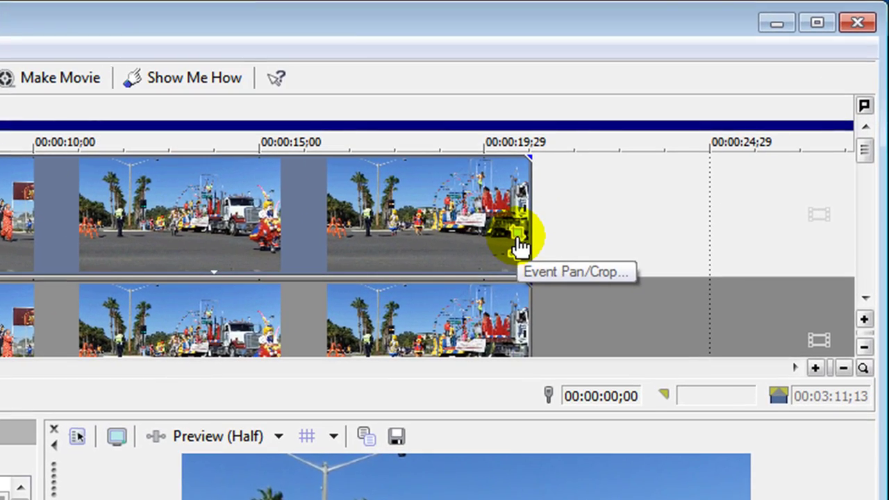
# Crop the top clip's opening frame to about 802×451, centred on the cyclist.
pyautogui.click(520, 244)
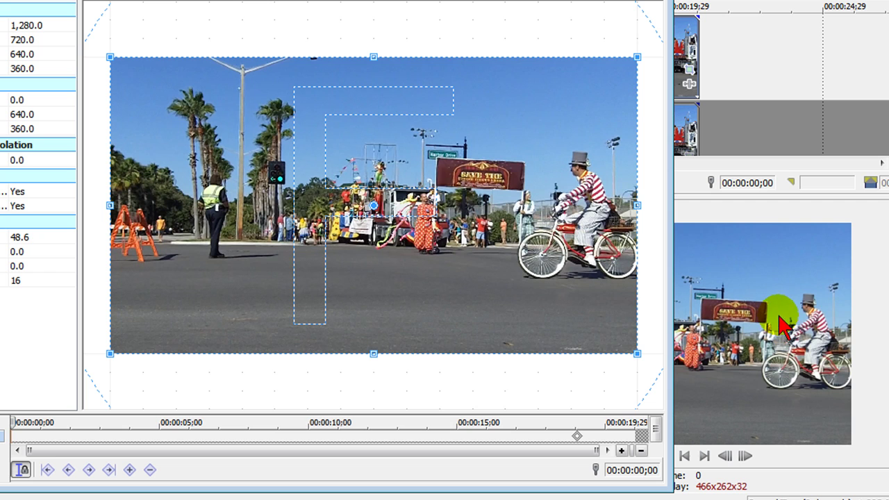
pyautogui.moveTo(110, 57); pyautogui.dragTo(206, 79)
pyautogui.moveTo(271, 200); pyautogui.dragTo(368, 214)
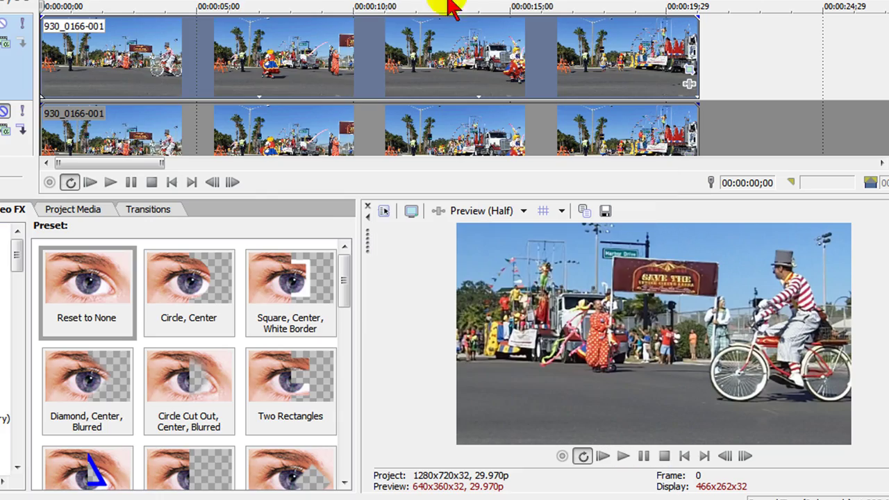
# At 6;02, move and tighten the pan/crop frame onto the clown on the tricycle.
pyautogui.click(90, 182)
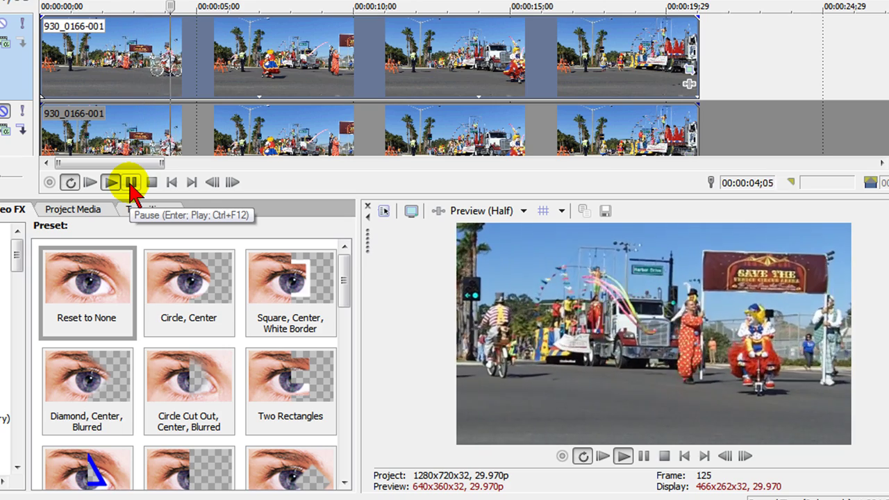
pyautogui.click(130, 184)
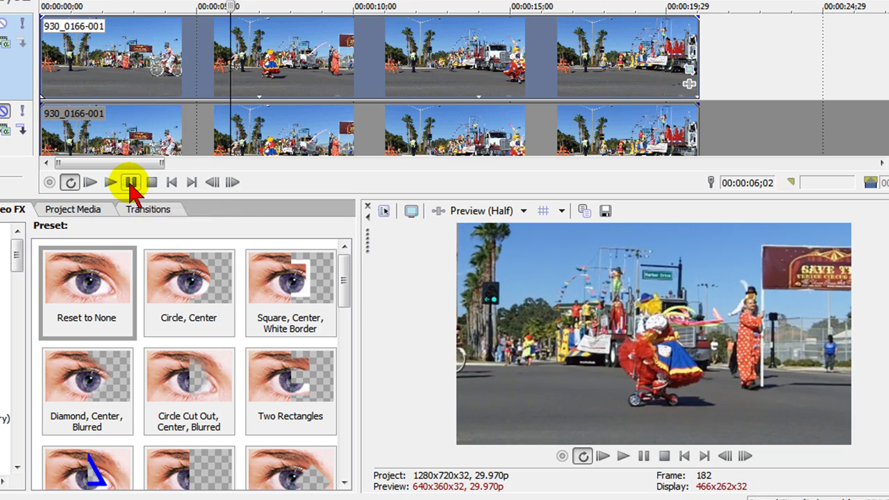
pyautogui.click(690, 72)
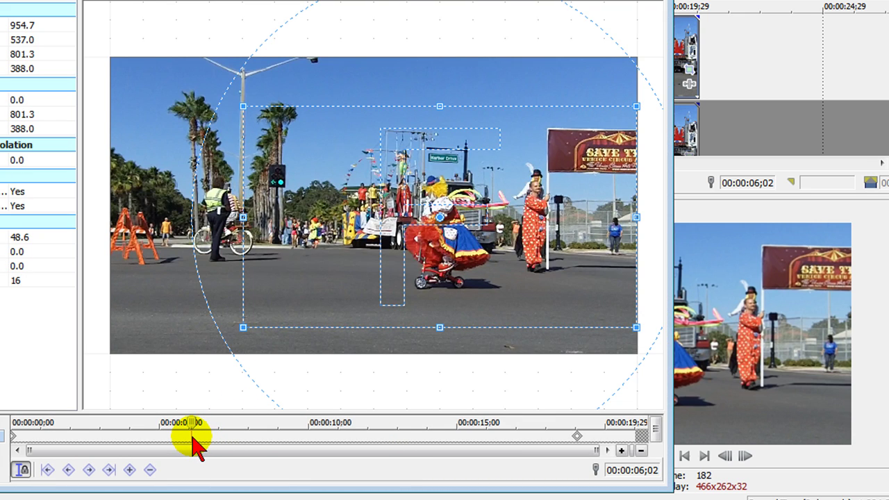
pyautogui.moveTo(514, 264); pyautogui.dragTo(441, 267)
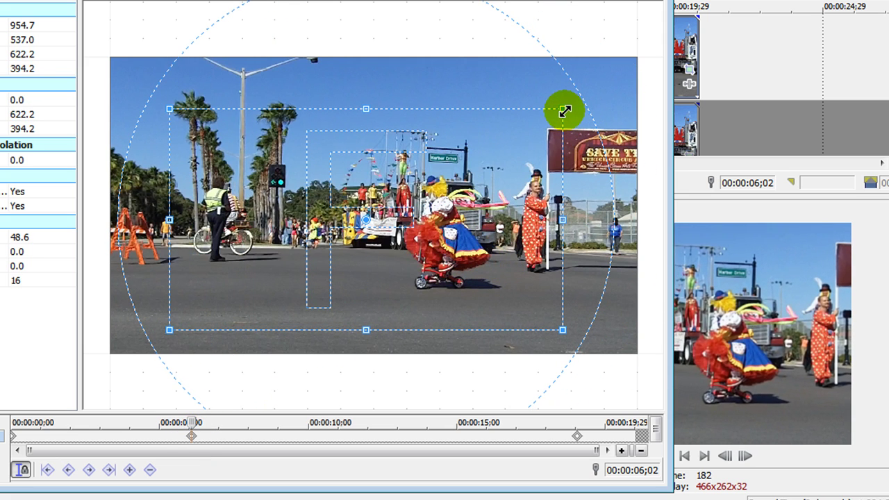
pyautogui.moveTo(564, 109); pyautogui.dragTo(486, 135)
pyautogui.moveTo(434, 199); pyautogui.dragTo(362, 199)
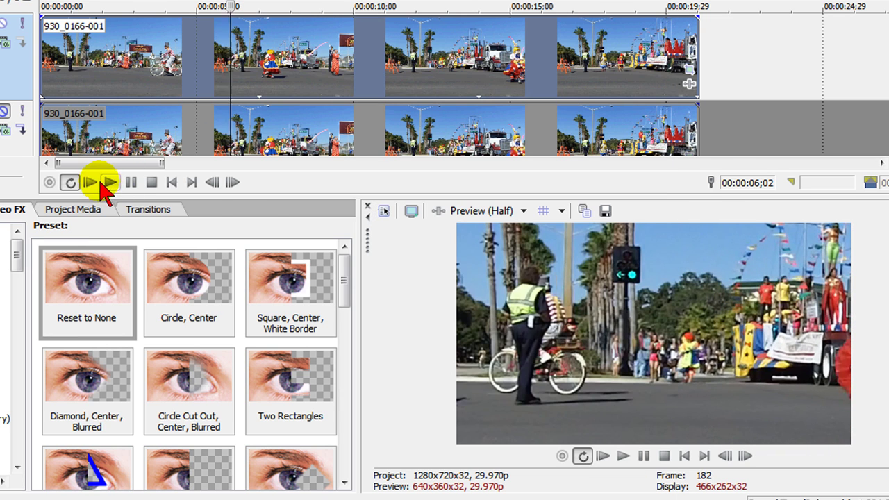
# At 9;25, zoom the crop frame closer to about 494×278 on the clown, then replay.
pyautogui.click(91, 183)
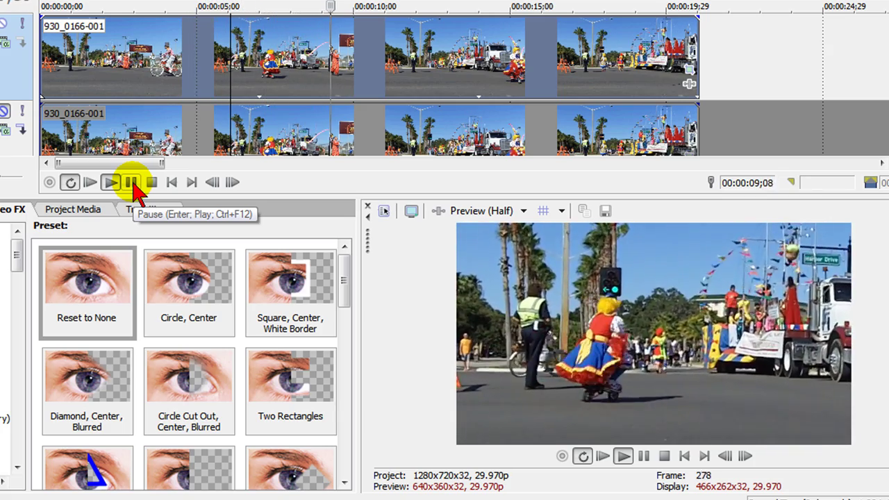
pyautogui.click(132, 183)
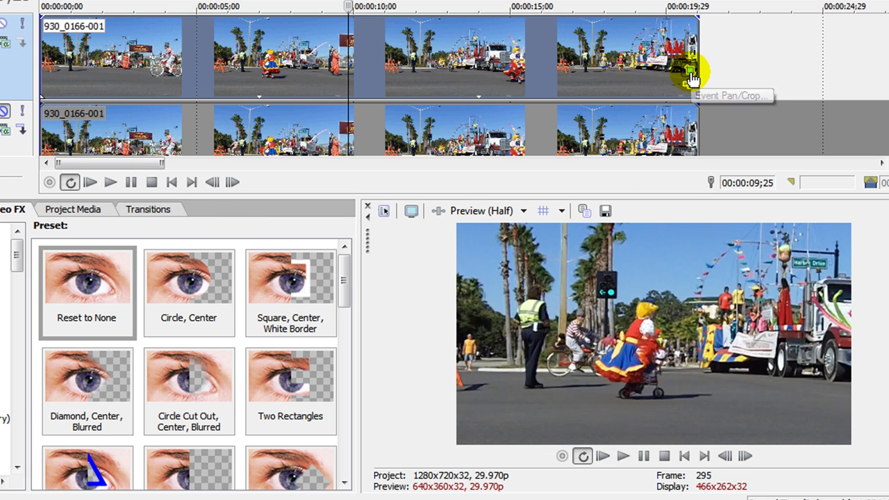
pyautogui.click(692, 73)
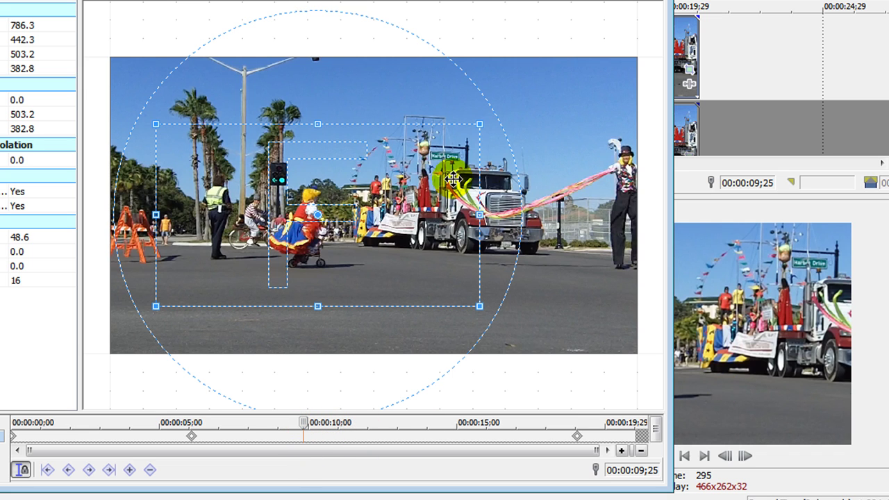
pyautogui.moveTo(481, 126); pyautogui.dragTo(419, 139)
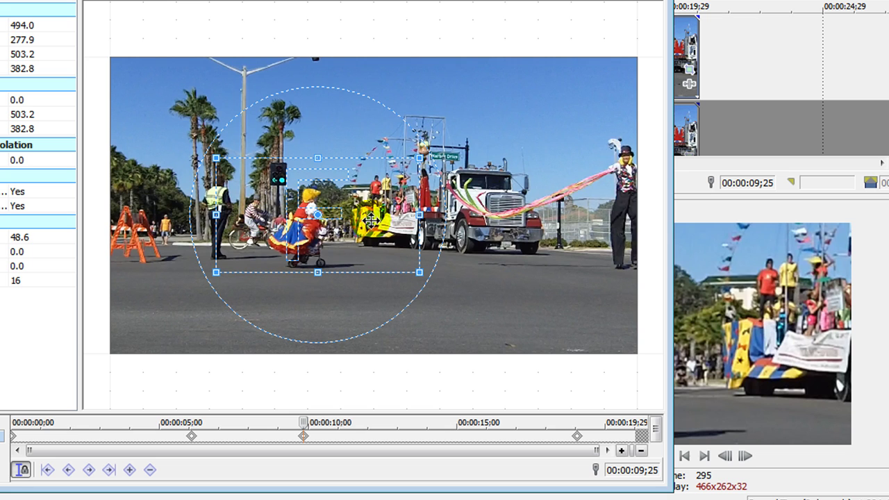
pyautogui.click(492, 143)
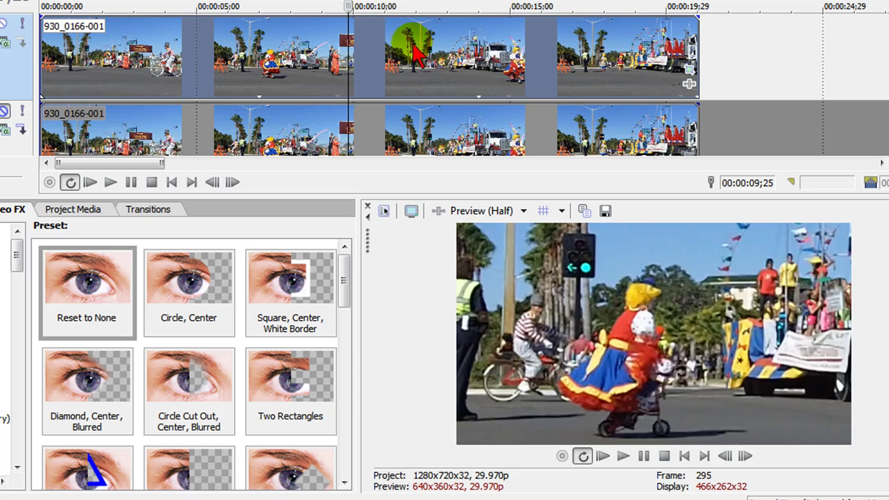
pyautogui.click(90, 183)
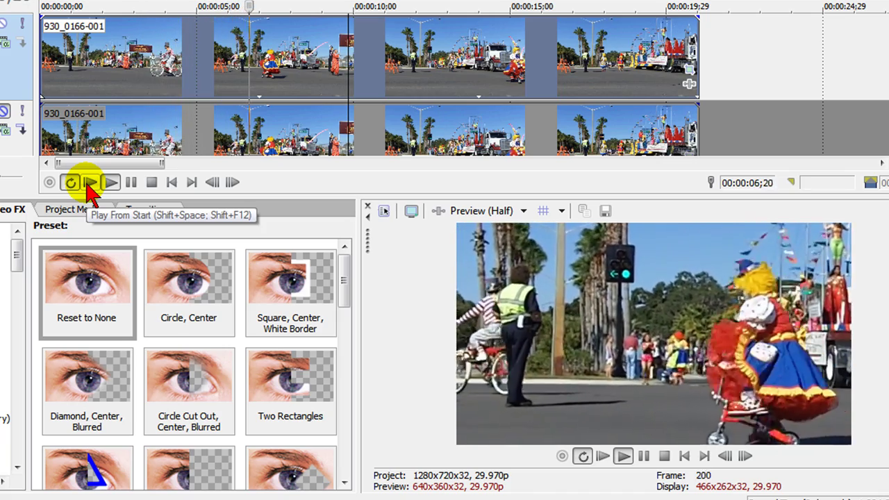
# At 8;13, shift the crop frame left to keep the clown framed, then replay.
pyautogui.click(131, 182)
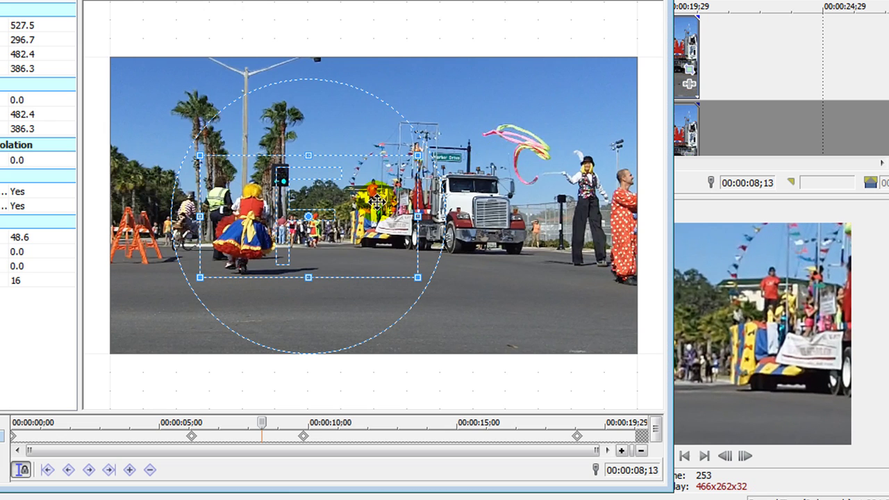
pyautogui.moveTo(385, 207); pyautogui.dragTo(338, 207)
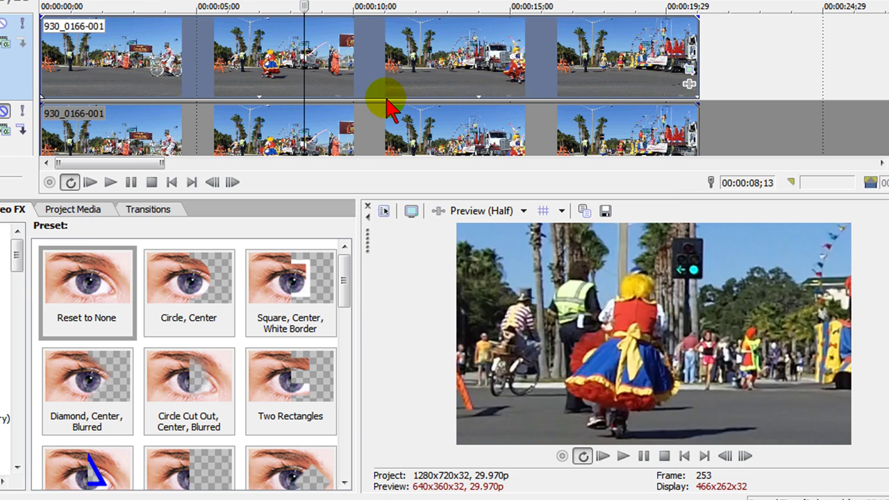
pyautogui.click(329, 99)
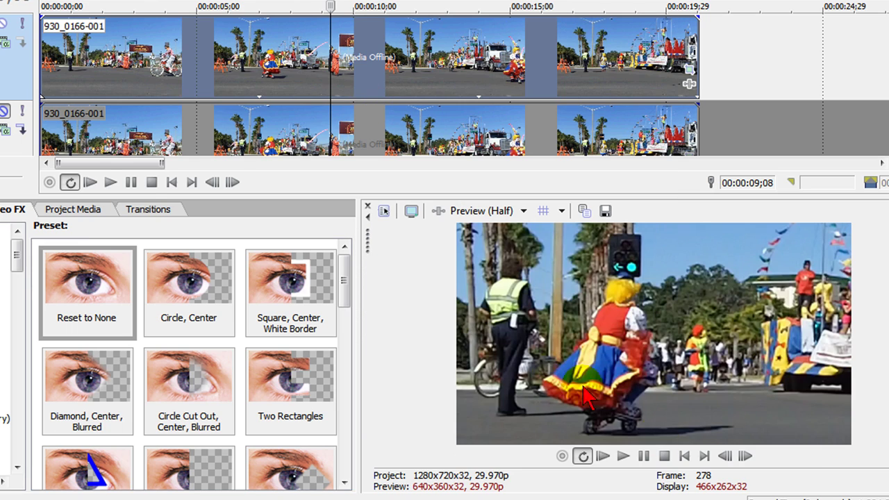
pyautogui.click(89, 182)
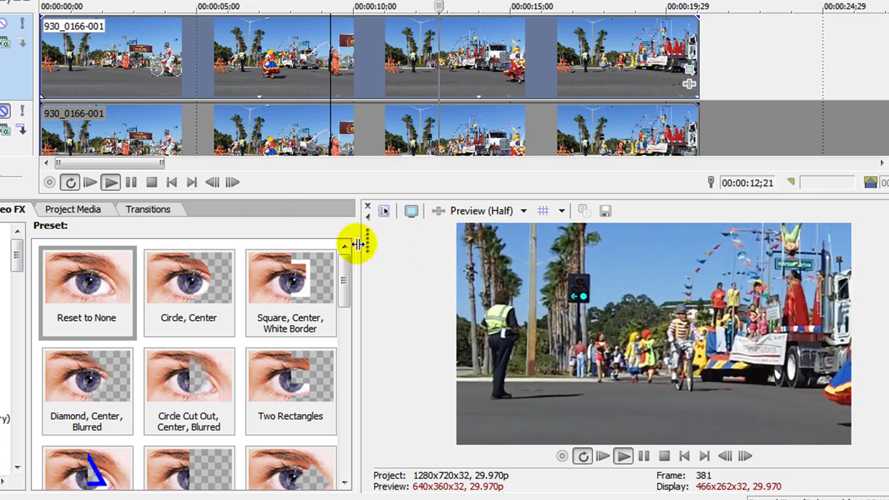
# At 00:00:14;10, shrink the crop frame to zoom closer on the cyclist and float, then preview.
pyautogui.click(131, 182)
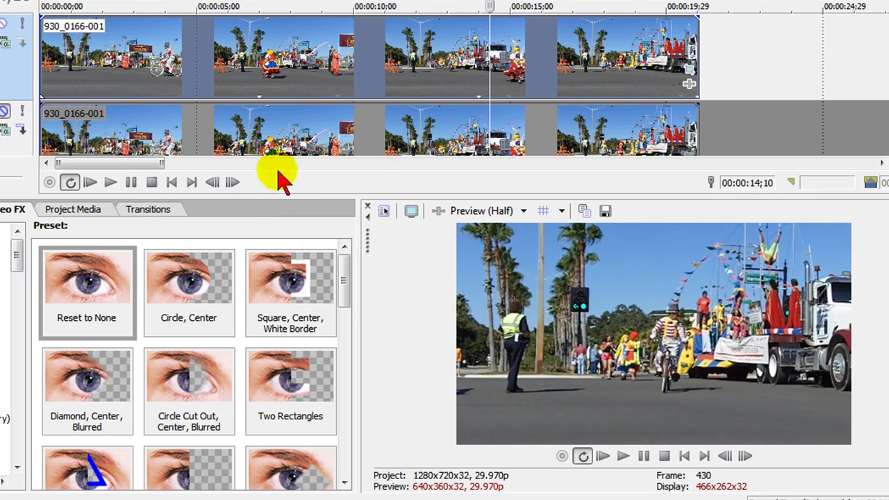
pyautogui.click(690, 73)
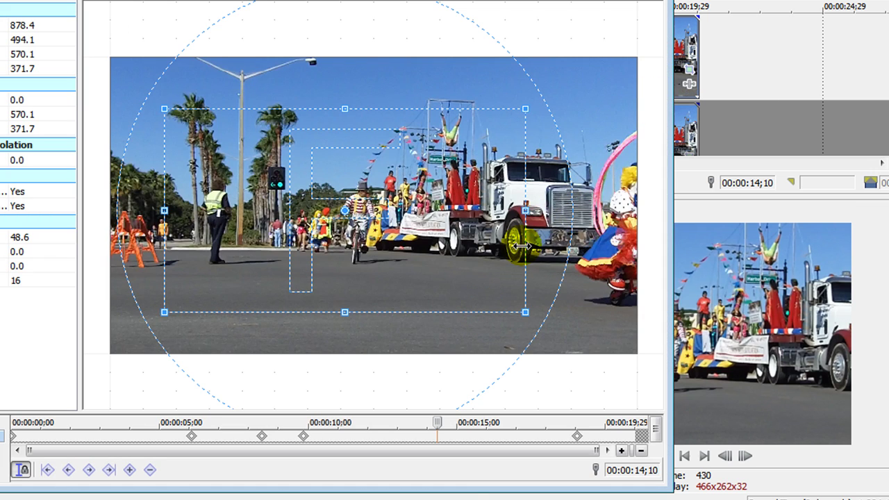
pyautogui.moveTo(524, 108); pyautogui.dragTo(460, 128)
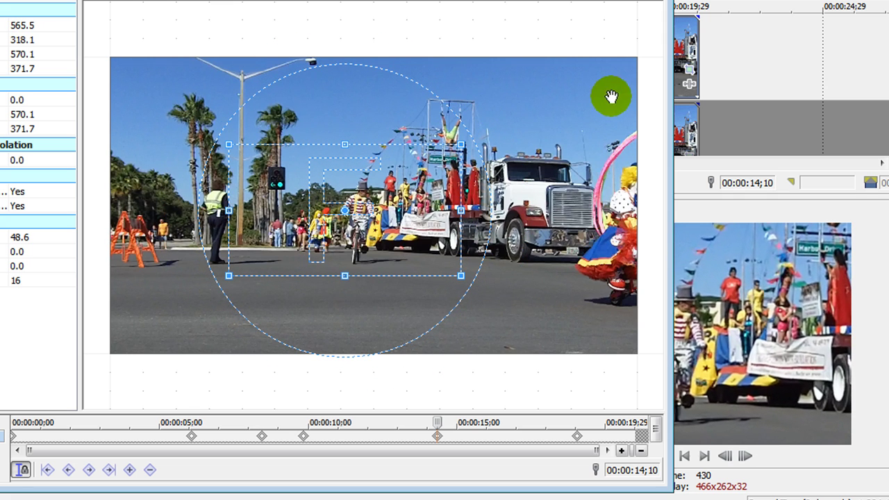
pyautogui.click(576, 20)
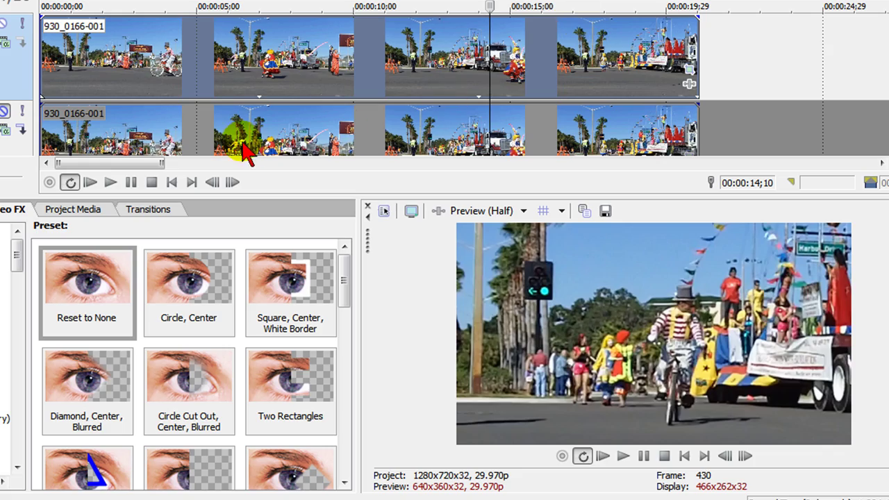
pyautogui.click(90, 183)
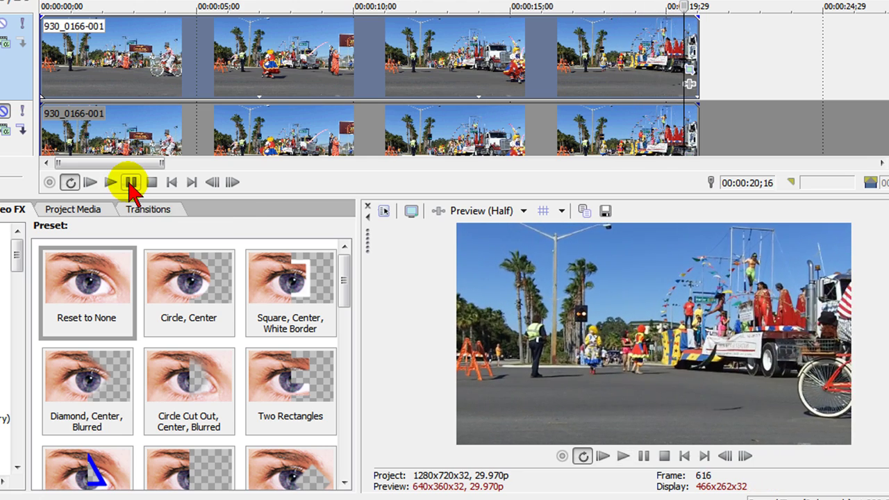
# At 00:00:05;23, move the crop frame left and shrink it onto the cyclist, then replay.
pyautogui.click(131, 183)
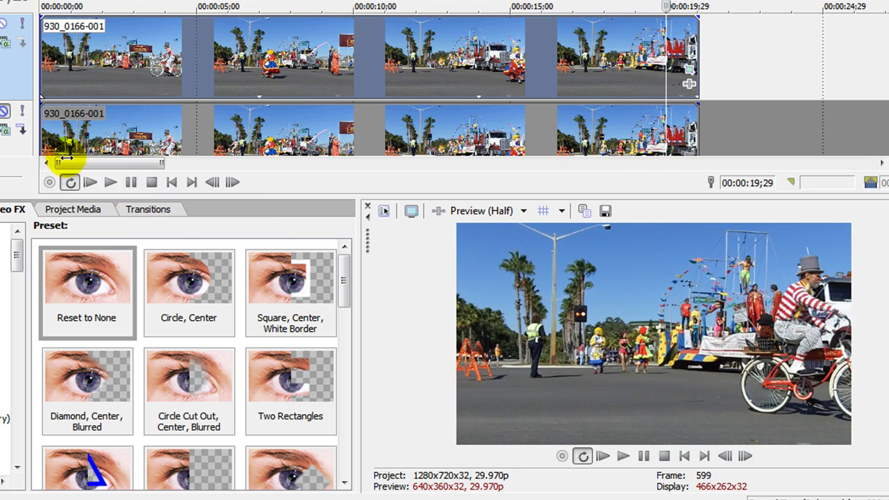
pyautogui.click(90, 183)
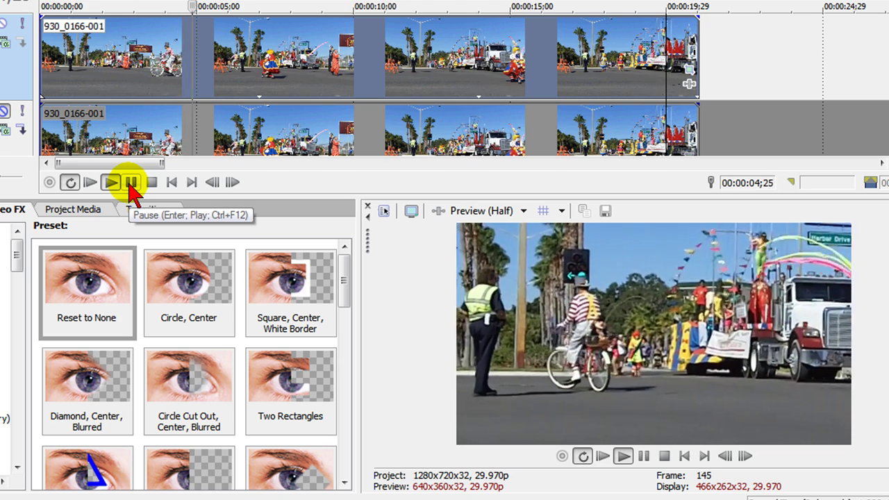
pyautogui.click(130, 183)
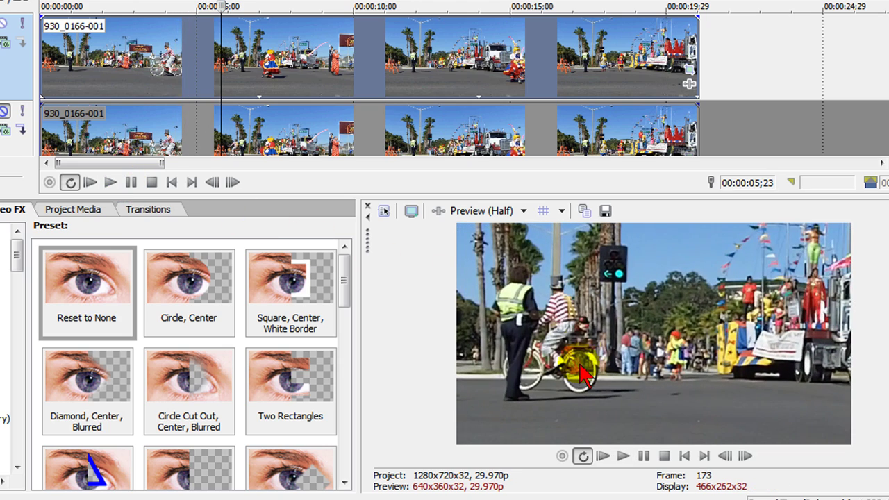
pyautogui.click(689, 69)
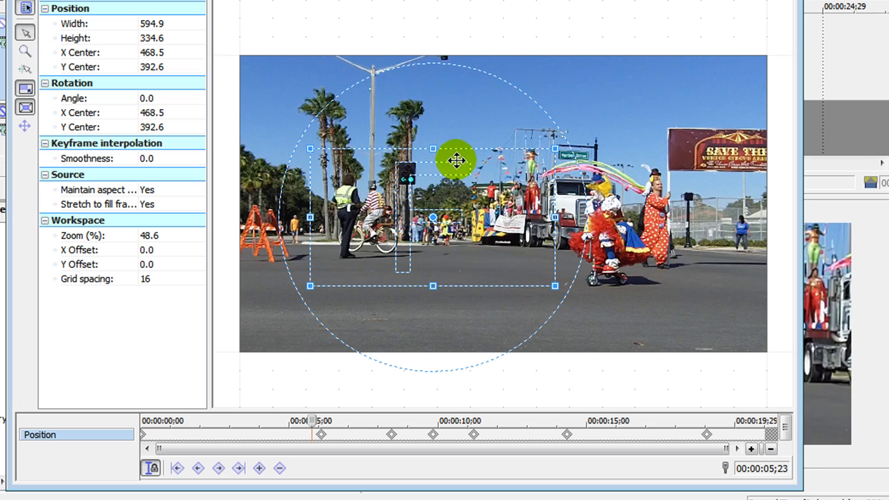
pyautogui.moveTo(458, 230); pyautogui.dragTo(419, 236)
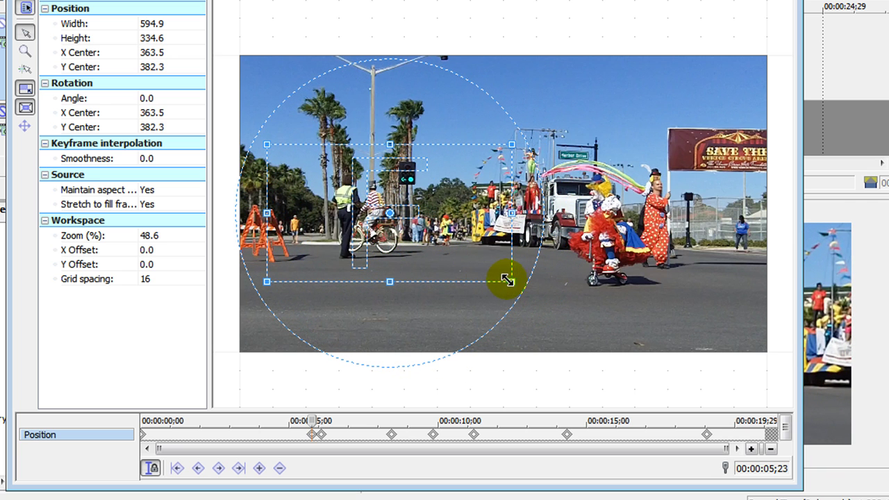
pyautogui.moveTo(511, 280); pyautogui.dragTo(482, 282)
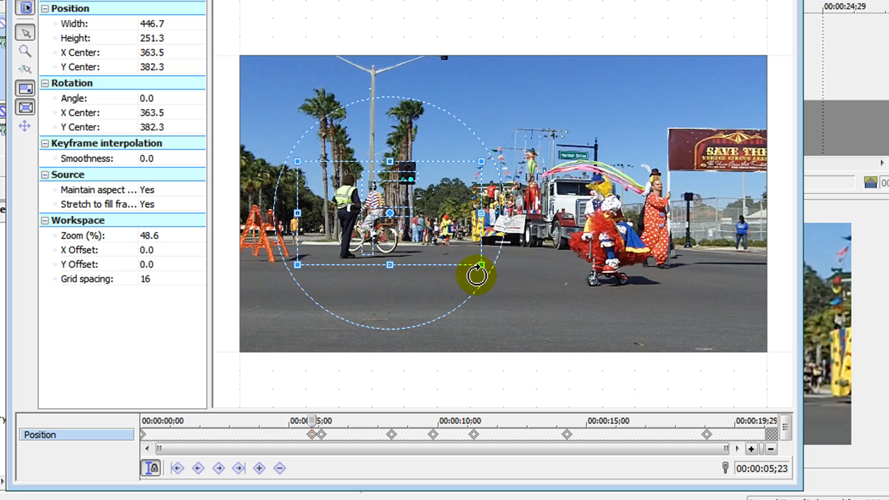
pyautogui.moveTo(453, 238); pyautogui.dragTo(445, 238)
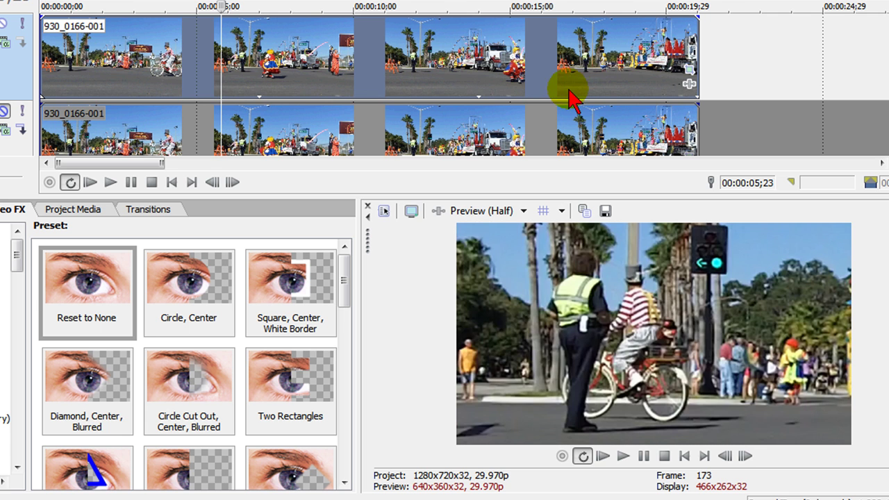
pyautogui.click(91, 182)
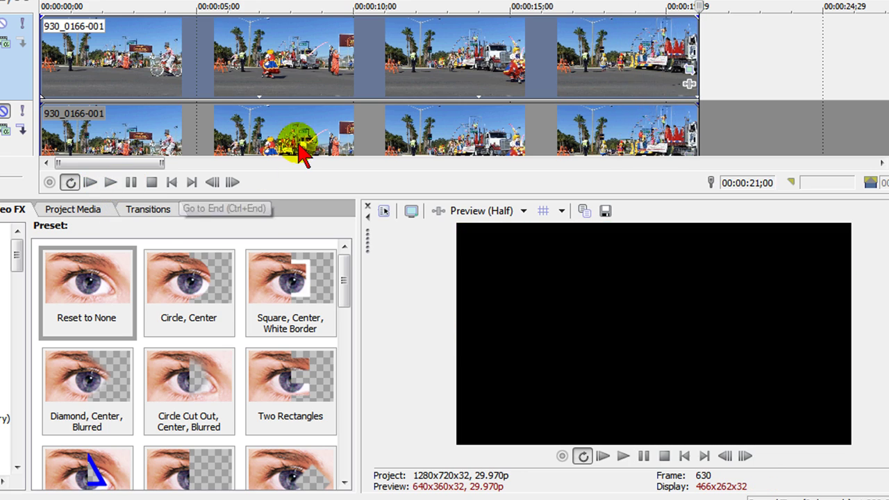
pyautogui.click(601, 128)
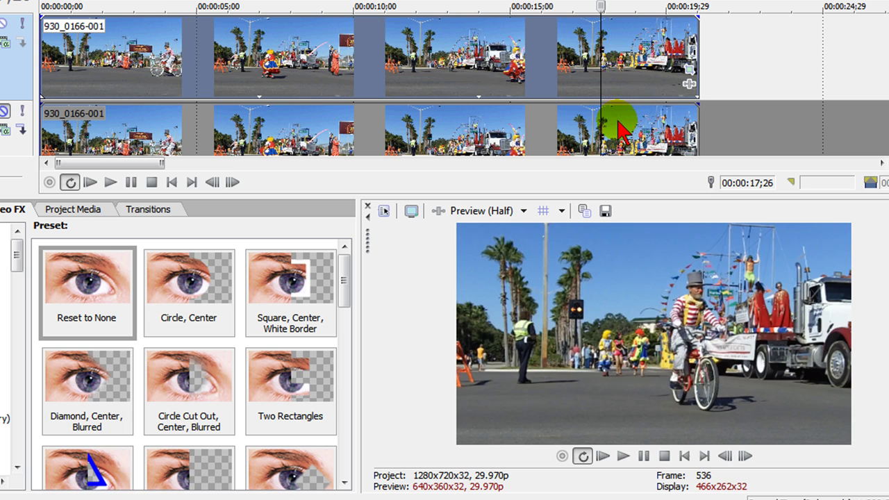
pyautogui.click(688, 74)
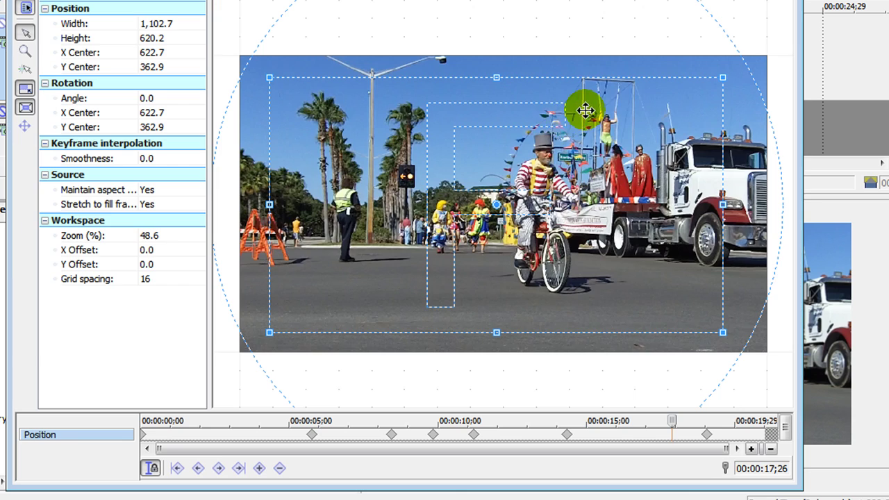
pyautogui.click(145, 442)
pyautogui.click(313, 441)
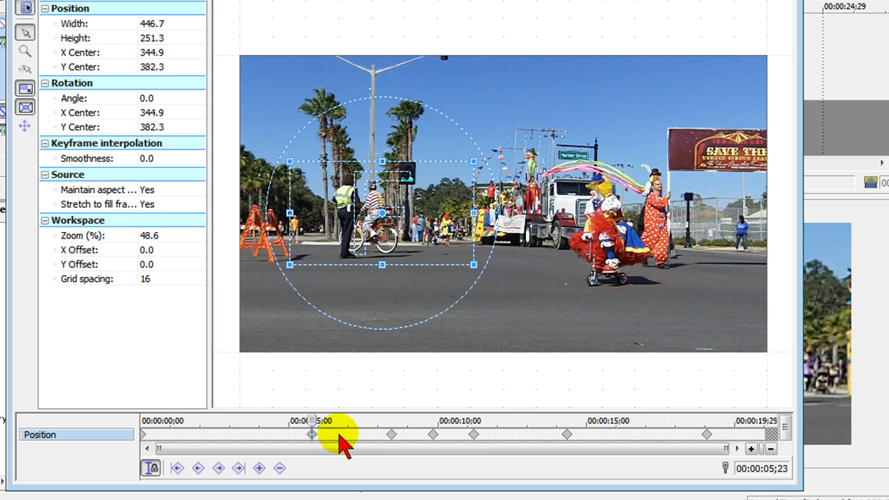
pyautogui.click(391, 435)
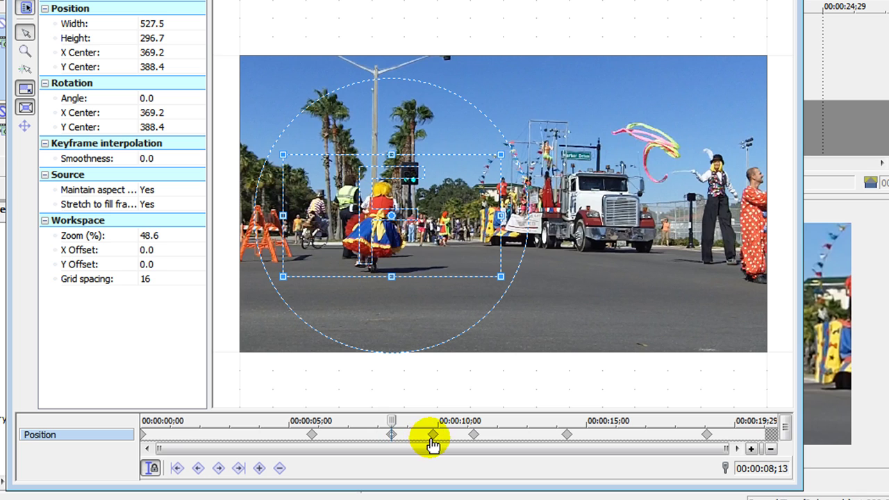
pyautogui.click(430, 437)
pyautogui.click(476, 437)
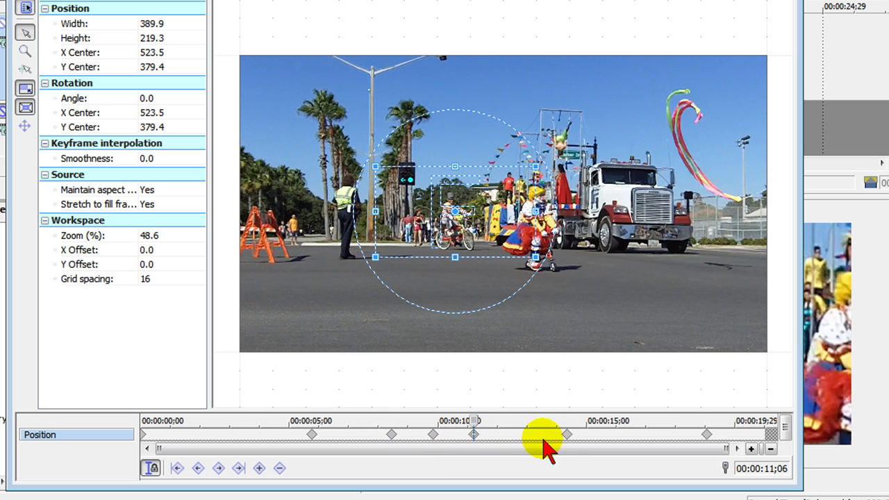
pyautogui.click(566, 436)
pyautogui.click(707, 436)
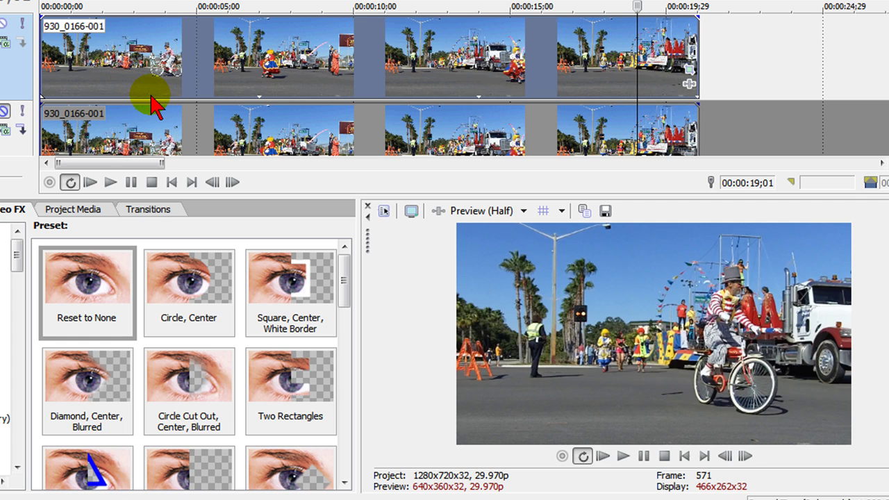
# Play the final seconds of the zoomed parade clip from 00:00:19;01.
pyautogui.press('space')
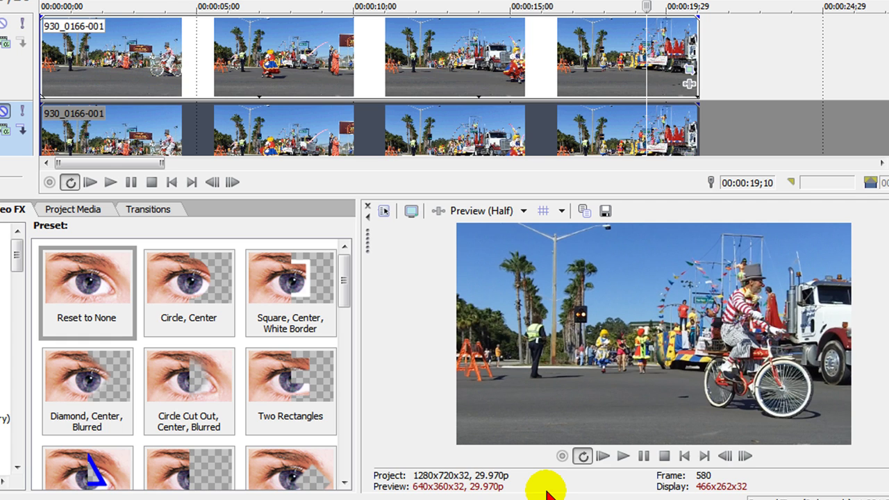